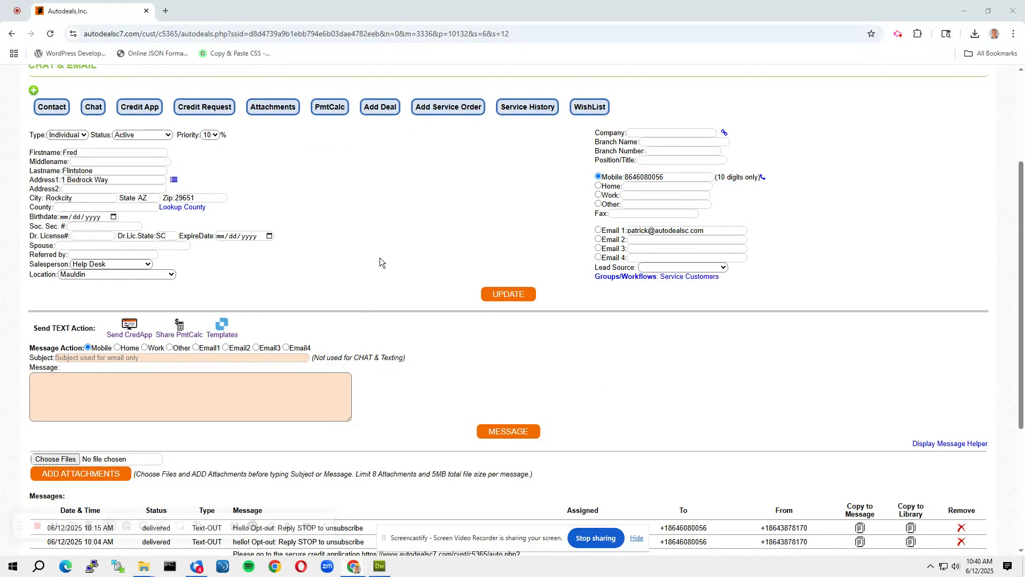
Examine the contact's Chat & Email page, from the contact details and message form to the message history and deal records.
{"action": "scroll", "coordinate": [342, 268], "scroll_direction": "up", "scroll_amount": 1}
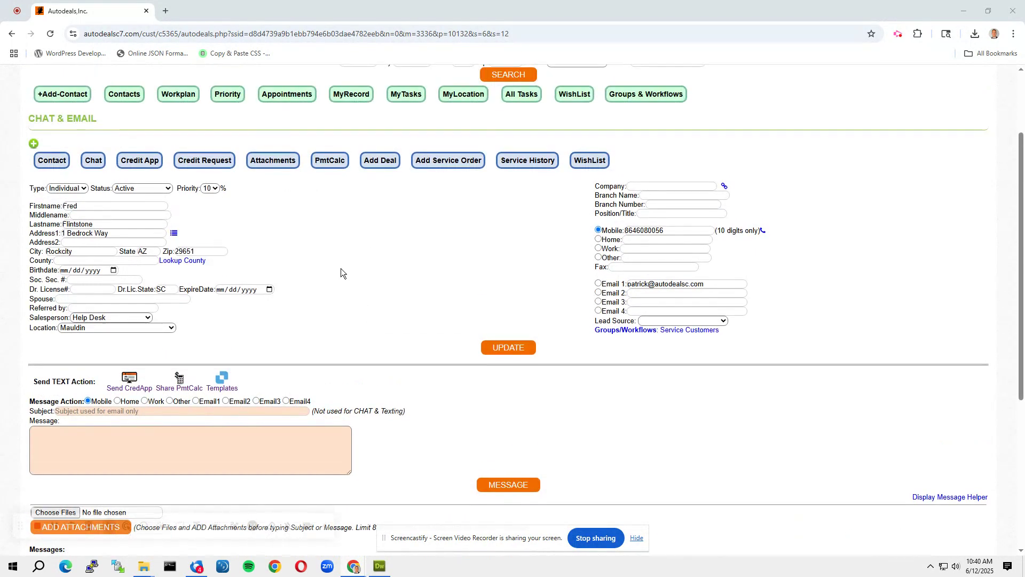
{"action": "scroll", "coordinate": [364, 281], "scroll_direction": "down", "scroll_amount": 1}
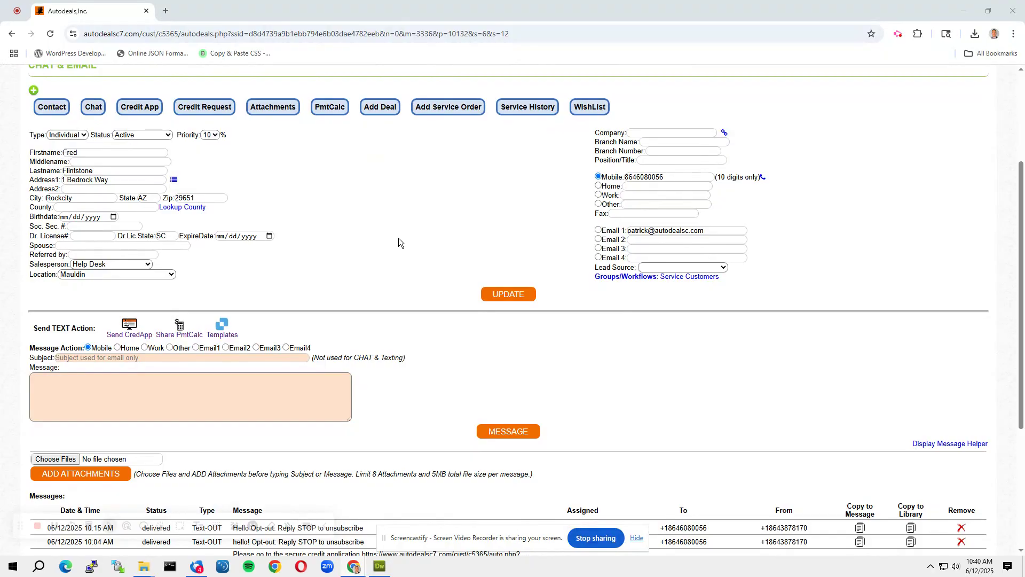
{"action": "scroll", "coordinate": [388, 286], "scroll_direction": "down", "scroll_amount": 2}
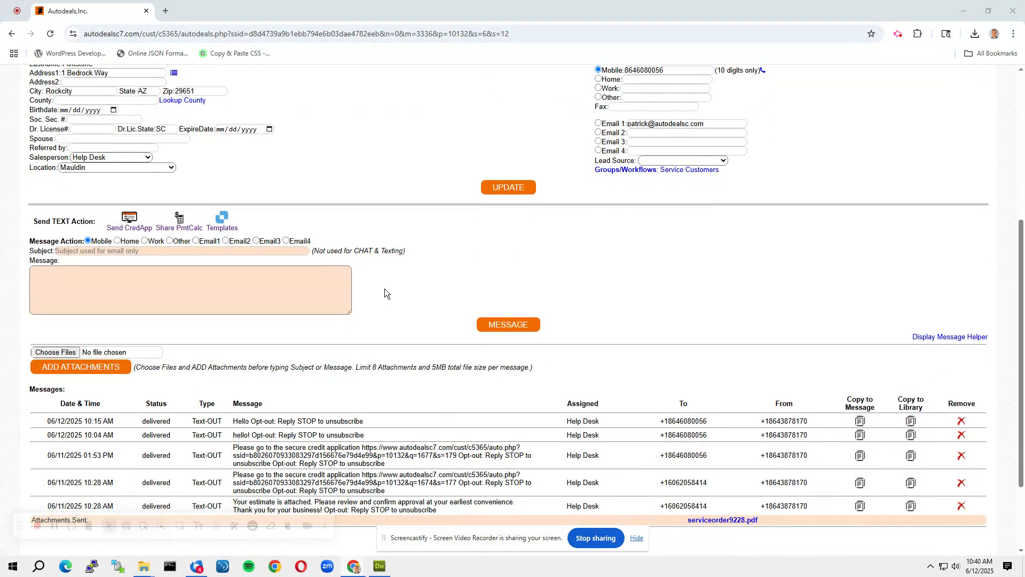
{"action": "scroll", "coordinate": [388, 291], "scroll_direction": "down", "scroll_amount": 1}
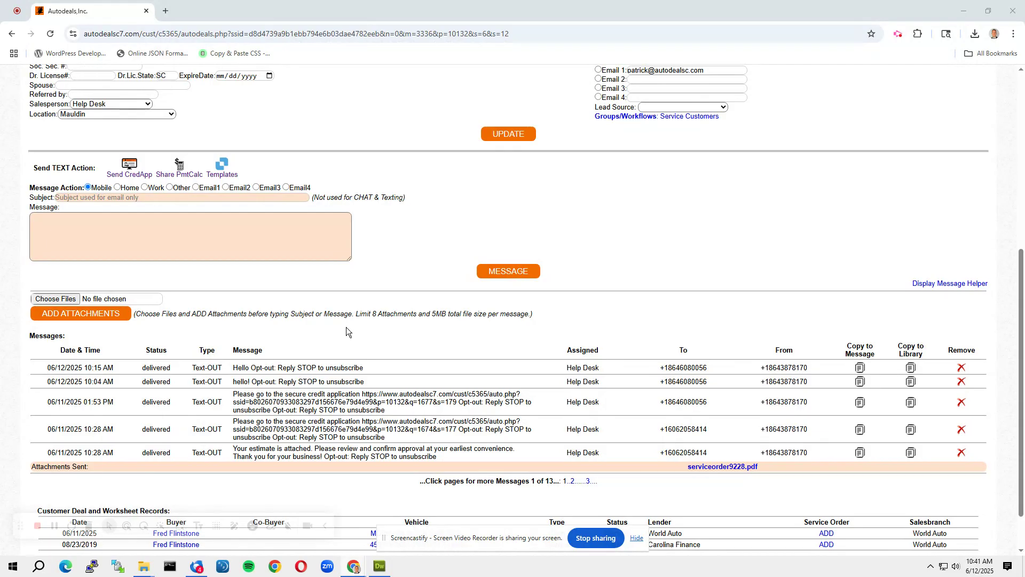
{"action": "scroll", "coordinate": [352, 328], "scroll_direction": "up", "scroll_amount": 2}
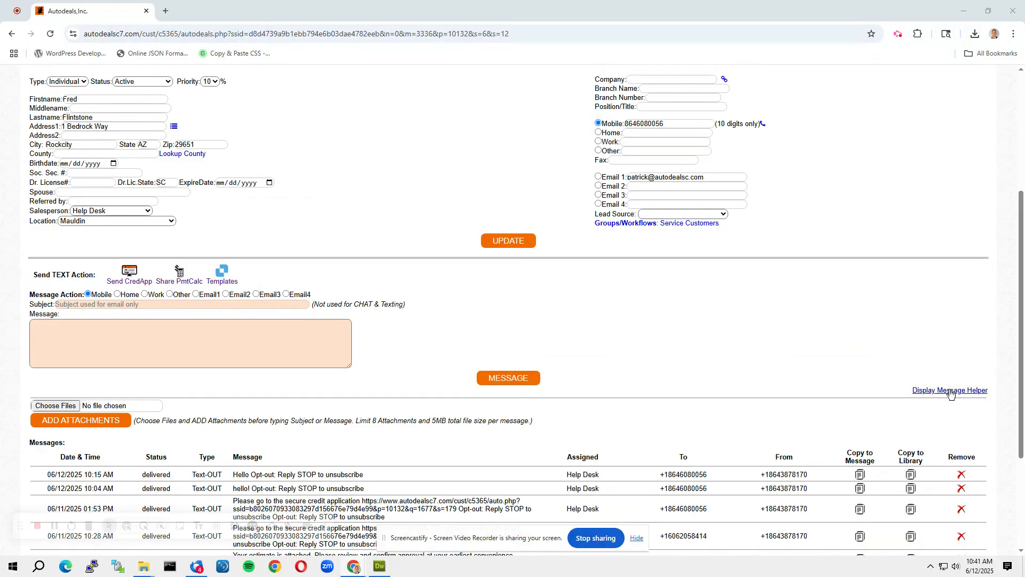
{"action": "scroll", "coordinate": [385, 323], "scroll_direction": "down", "scroll_amount": 1}
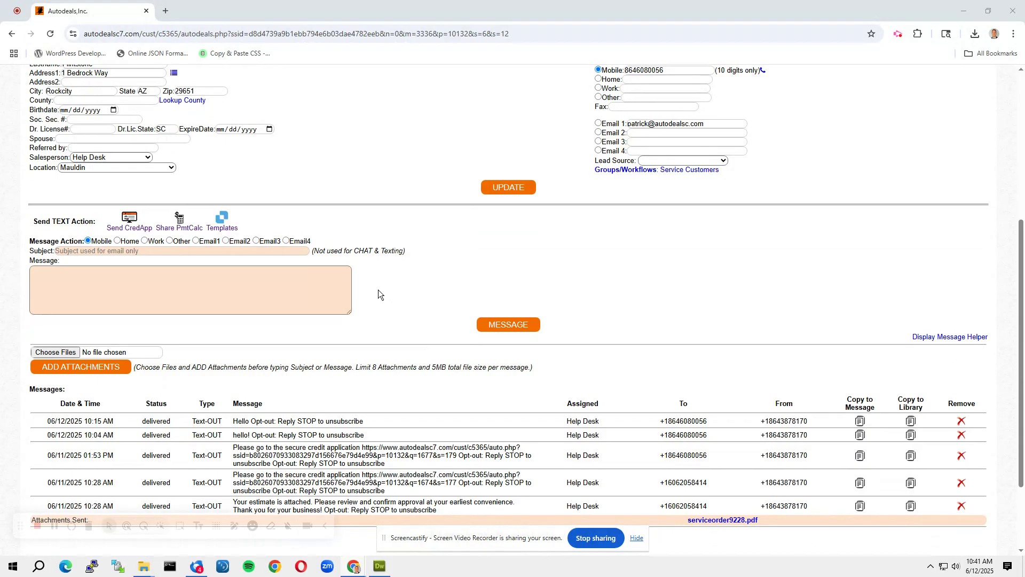
{"action": "scroll", "coordinate": [380, 300], "scroll_direction": "down", "scroll_amount": 1}
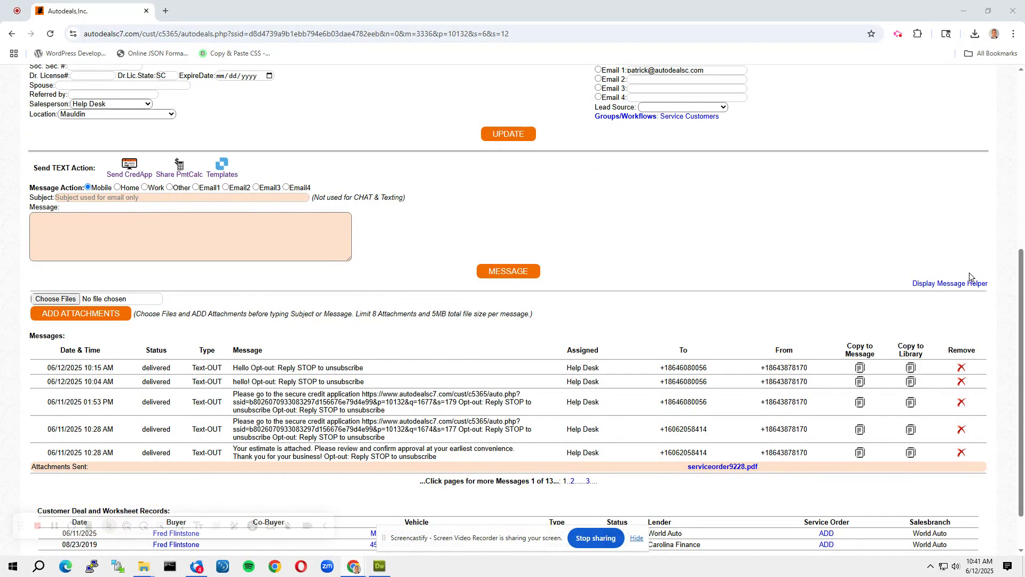
{"action": "scroll", "coordinate": [773, 315], "scroll_direction": "down", "scroll_amount": 1}
{"action": "scroll", "coordinate": [773, 315], "scroll_direction": "down", "scroll_amount": 1}
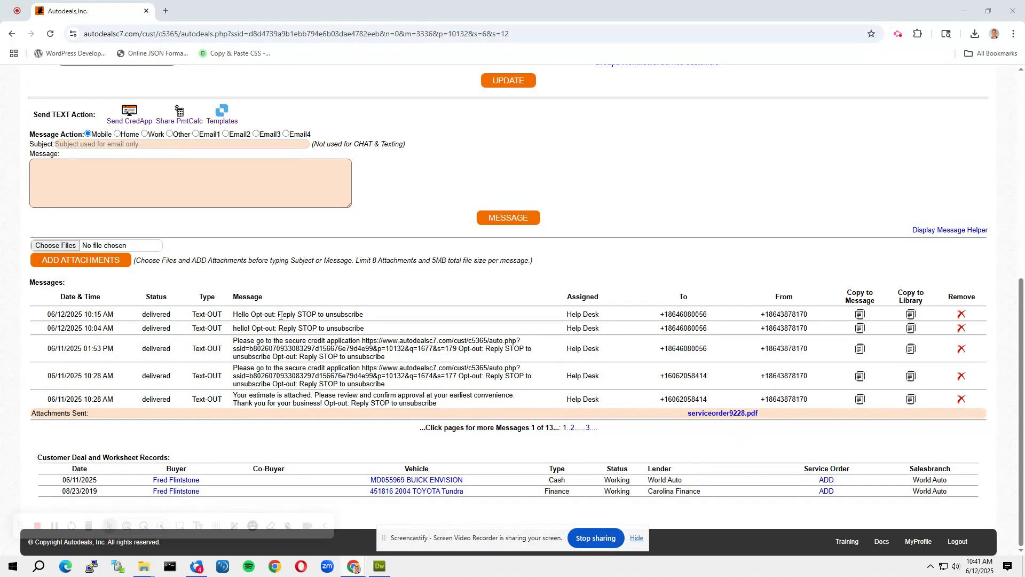
Copy the 06/12/2025 10:15 AM text from the message history into the message form and set the message action to Email1.
{"action": "left_click", "coordinate": [860, 315]}
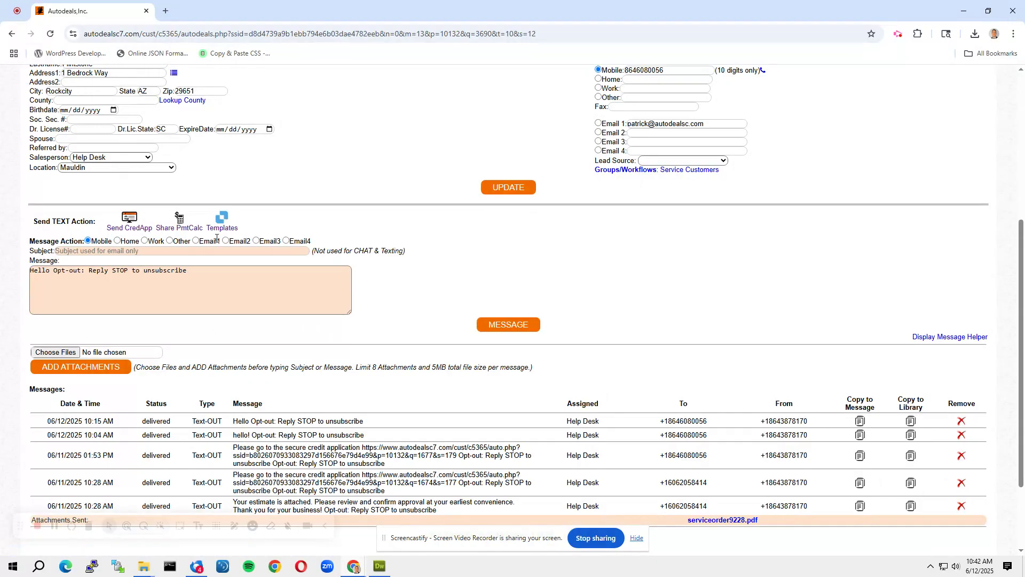
{"action": "left_click", "coordinate": [196, 240]}
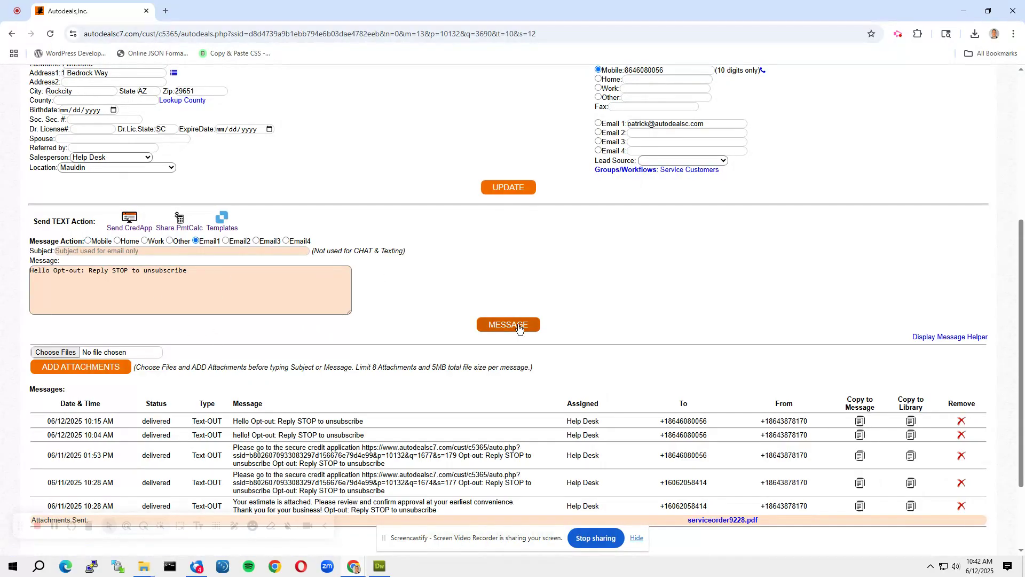
Copy the 06/11/2025 01:53 PM credit application message from the history to the message library.
{"action": "scroll", "coordinate": [774, 290], "scroll_direction": "down", "scroll_amount": 1}
{"action": "scroll", "coordinate": [774, 290], "scroll_direction": "down", "scroll_amount": 1}
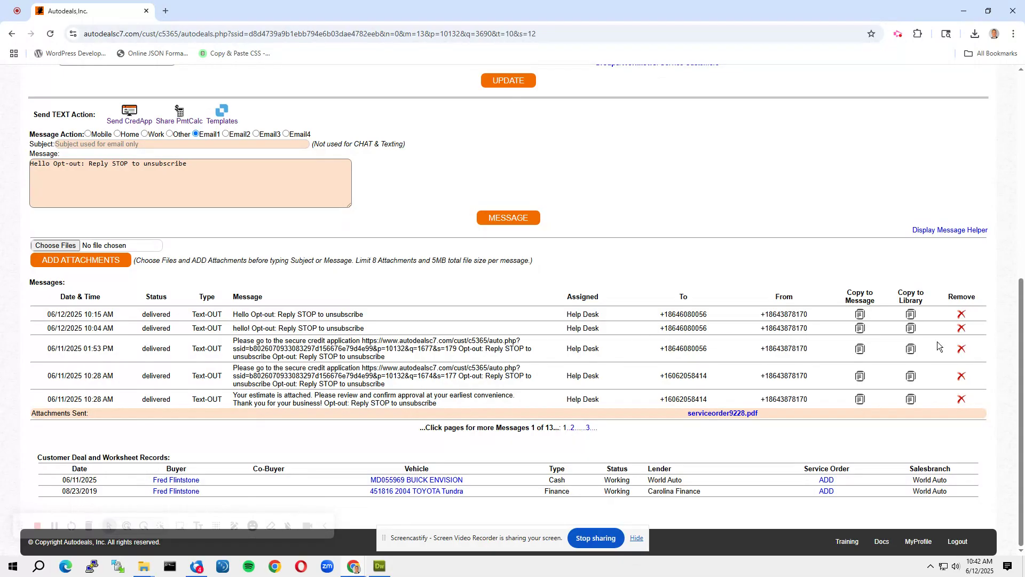
{"action": "left_click", "coordinate": [907, 354]}
{"action": "scroll", "coordinate": [568, 352], "scroll_direction": "down", "scroll_amount": 6}
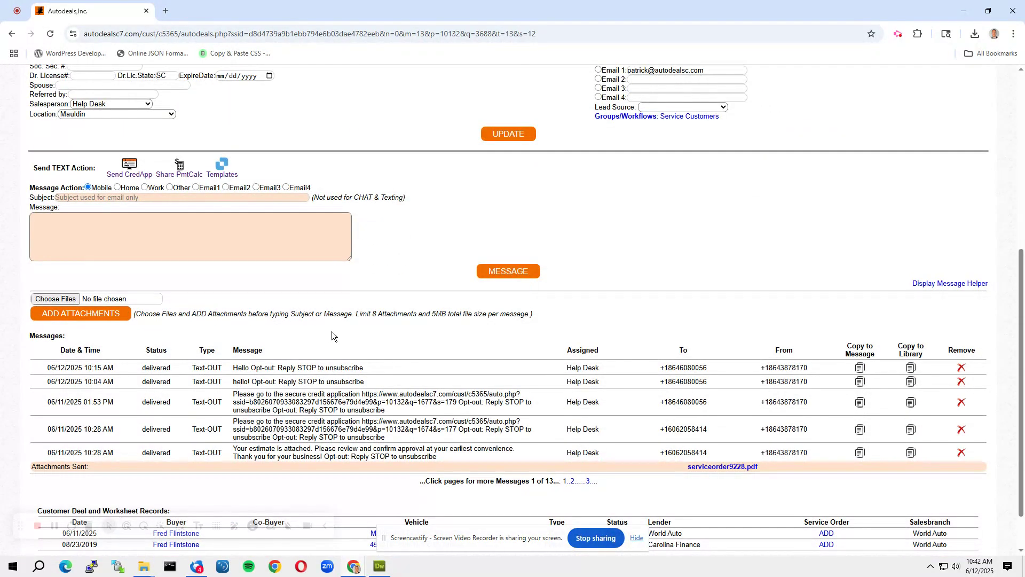
{"action": "scroll", "coordinate": [745, 267], "scroll_direction": "down", "scroll_amount": 1}
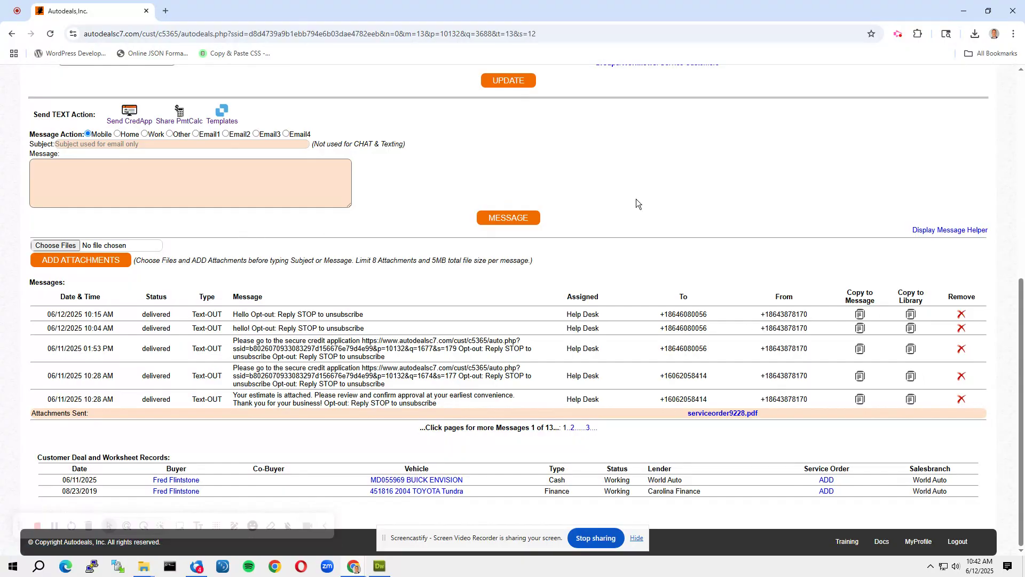
Display the Message Helper and copy the STIP Collections message from the Introductory category into the message form.
{"action": "left_click", "coordinate": [936, 230]}
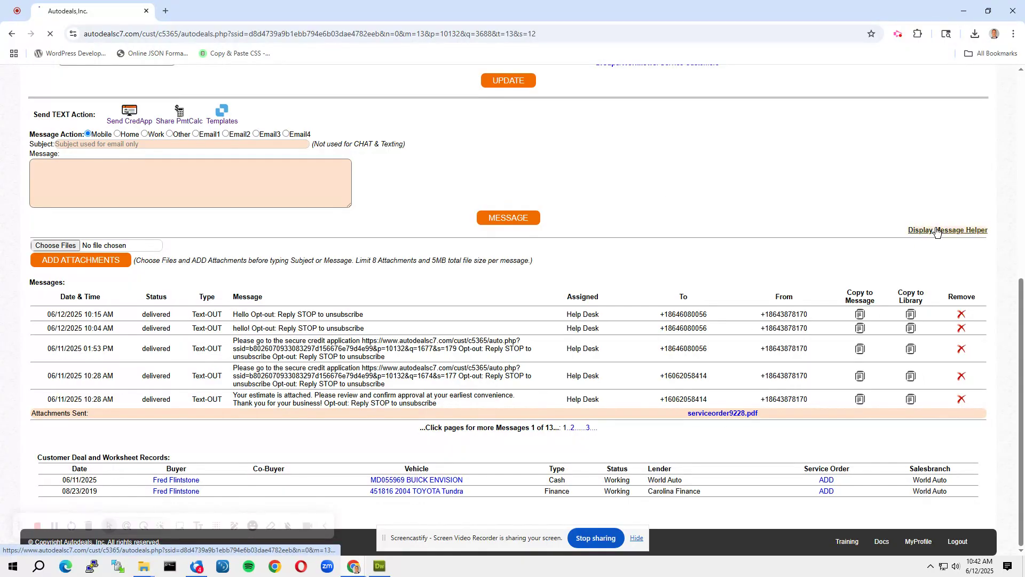
{"action": "scroll", "coordinate": [556, 207], "scroll_direction": "down", "scroll_amount": 7}
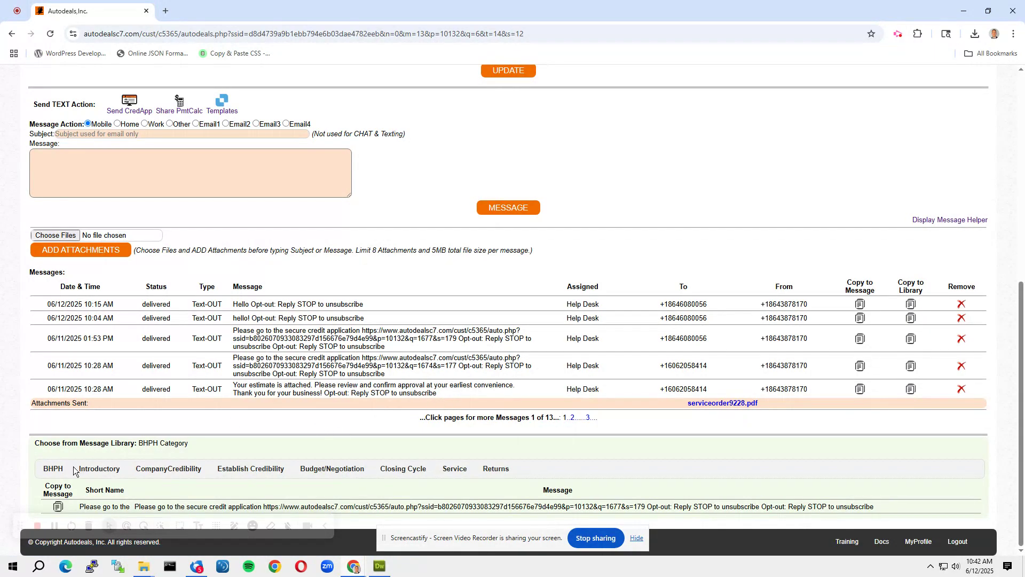
{"action": "left_click", "coordinate": [102, 474]}
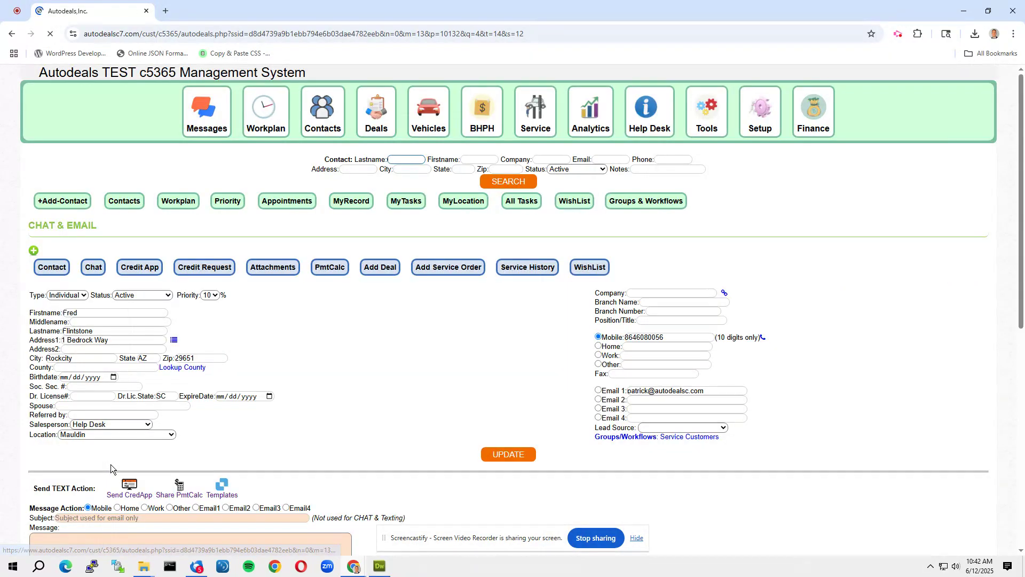
{"action": "scroll", "coordinate": [110, 464], "scroll_direction": "down", "scroll_amount": 8}
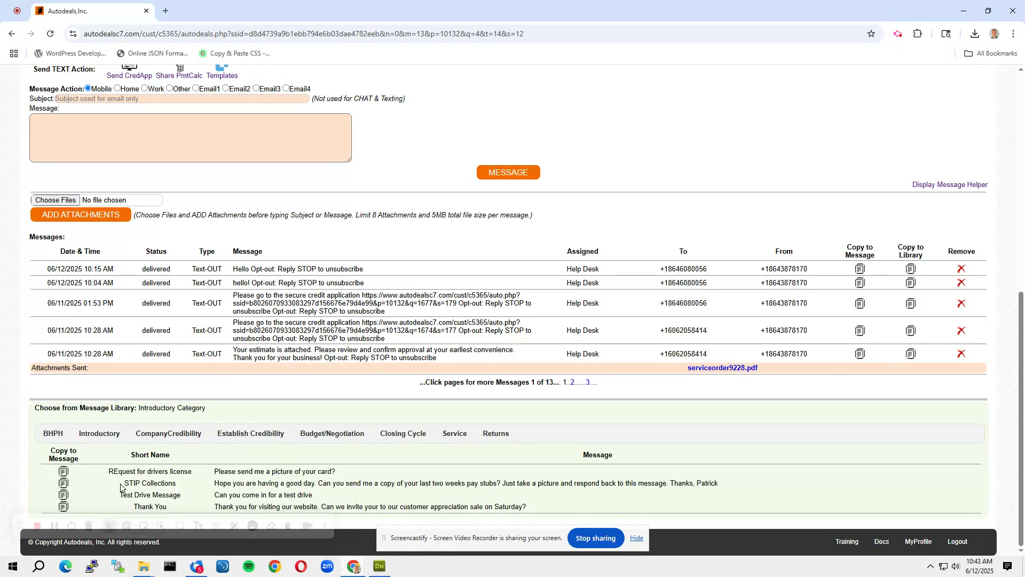
{"action": "left_click", "coordinate": [64, 487]}
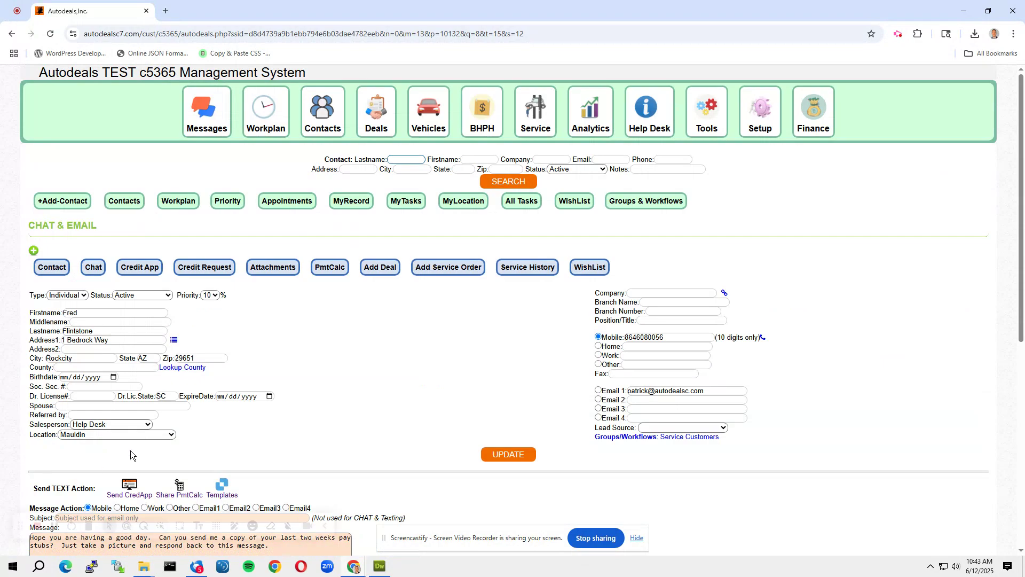
{"action": "scroll", "coordinate": [142, 462], "scroll_direction": "down", "scroll_amount": 4}
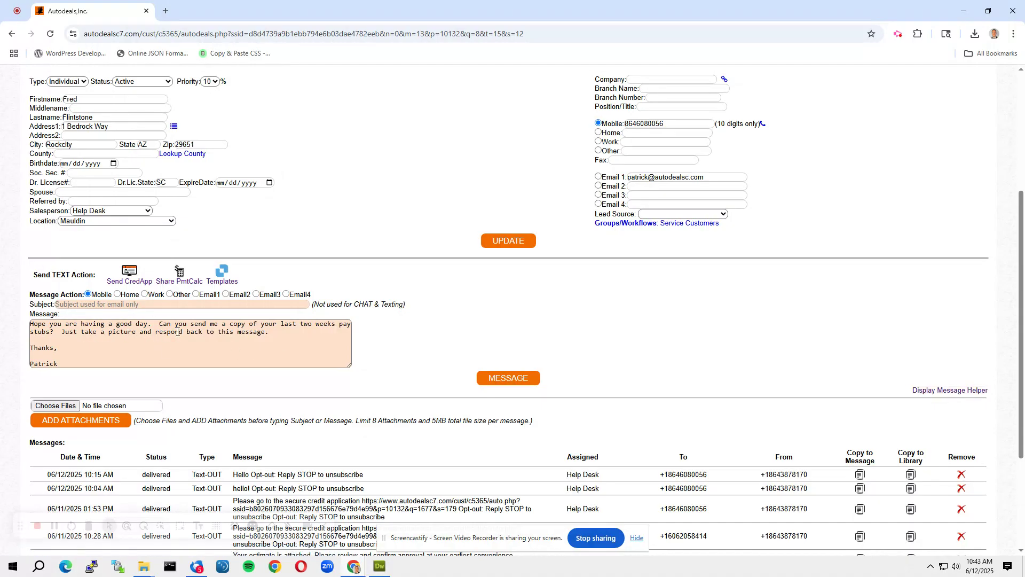
{"action": "scroll", "coordinate": [174, 301], "scroll_direction": "down", "scroll_amount": 1}
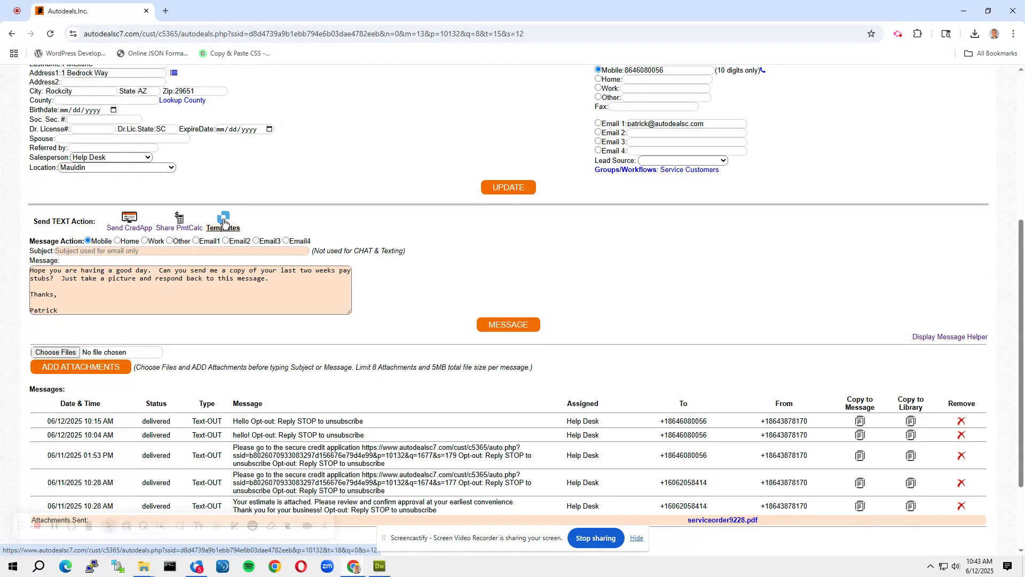
Reopen the Message Helper and copy the "Please go to the" message from the BHPH category into the message form.
{"action": "scroll", "coordinate": [224, 223], "scroll_direction": "down", "scroll_amount": 2}
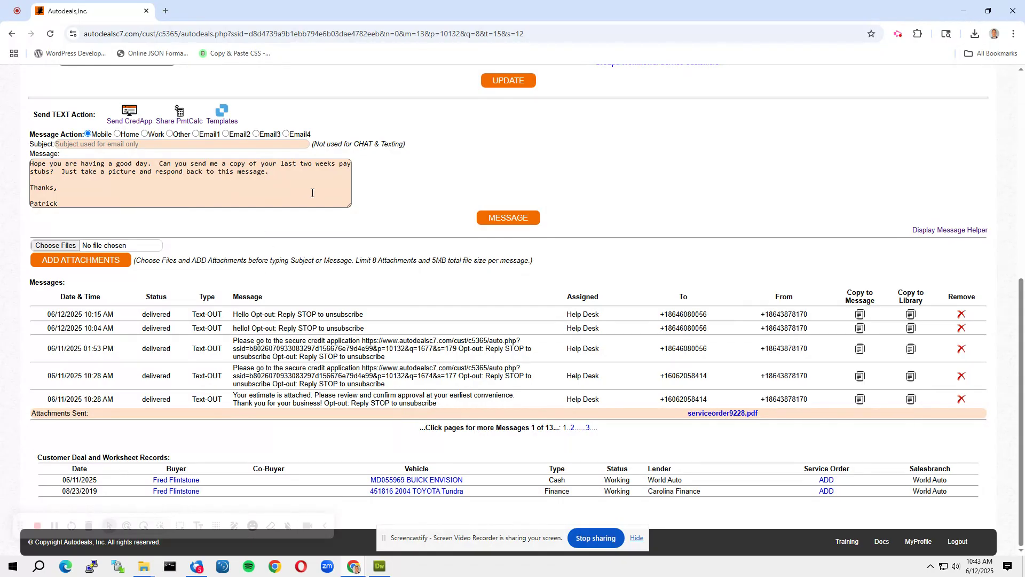
{"action": "left_click", "coordinate": [913, 232]}
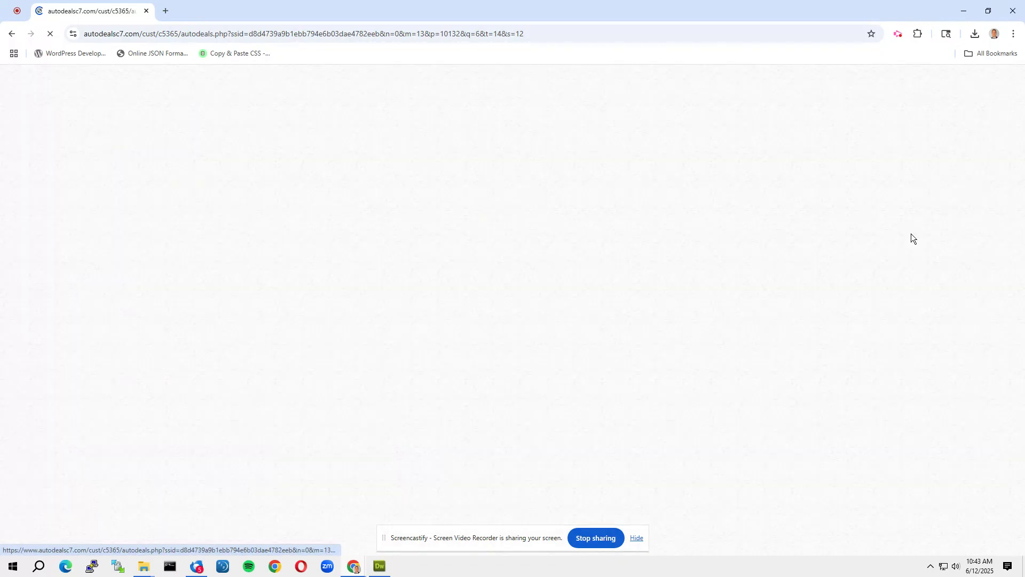
{"action": "scroll", "coordinate": [879, 235], "scroll_direction": "down", "scroll_amount": 8}
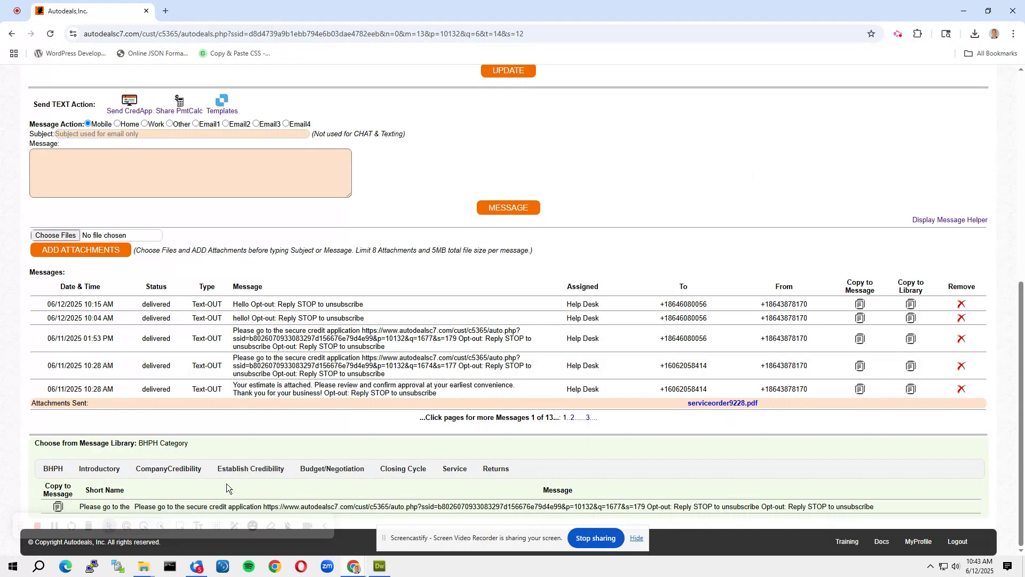
{"action": "left_click", "coordinate": [58, 507]}
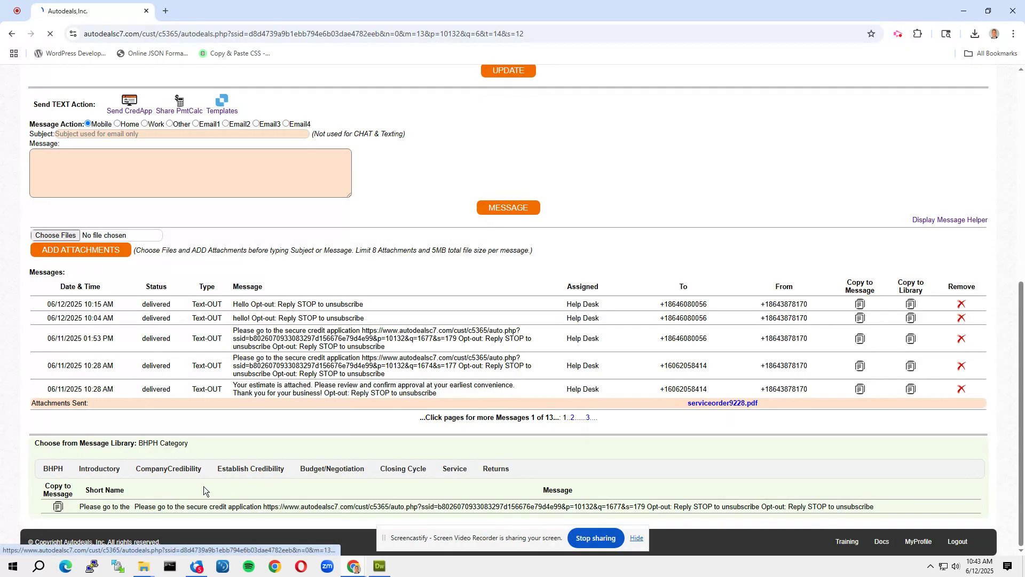
{"action": "scroll", "coordinate": [342, 423], "scroll_direction": "down", "scroll_amount": 2}
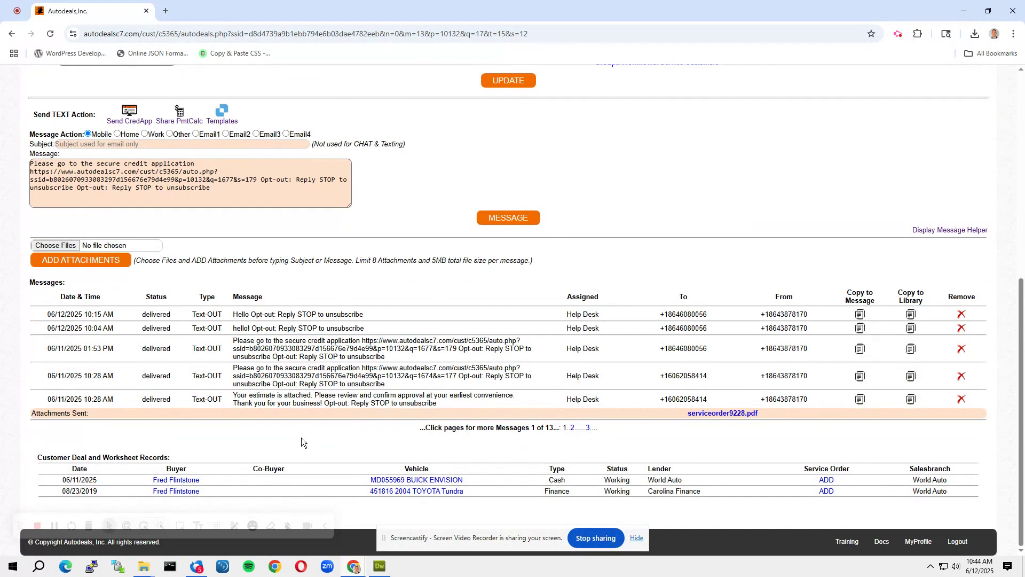
{"action": "scroll", "coordinate": [266, 451], "scroll_direction": "up", "scroll_amount": 3}
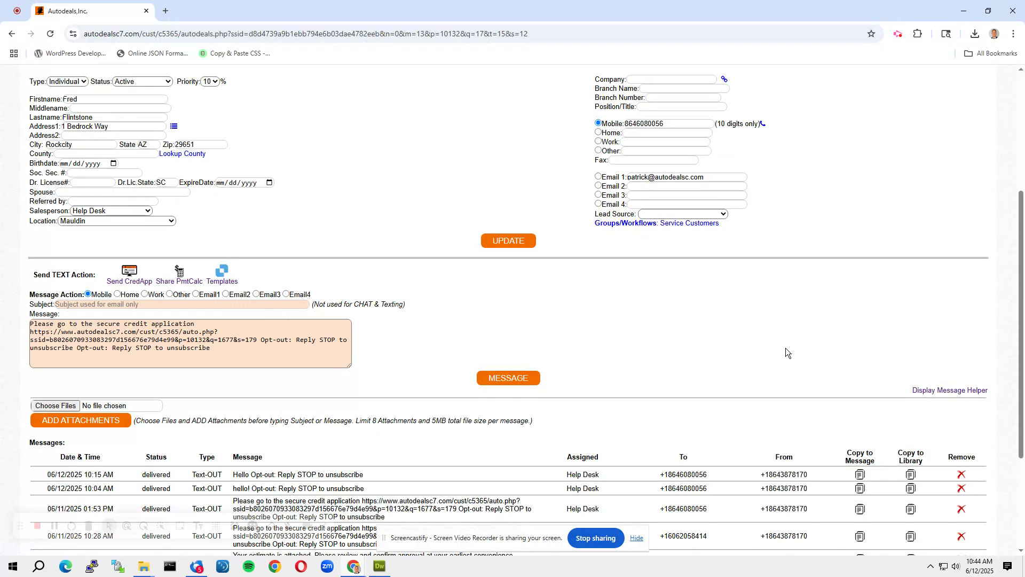
{"action": "scroll", "coordinate": [797, 322], "scroll_direction": "down", "scroll_amount": 2}
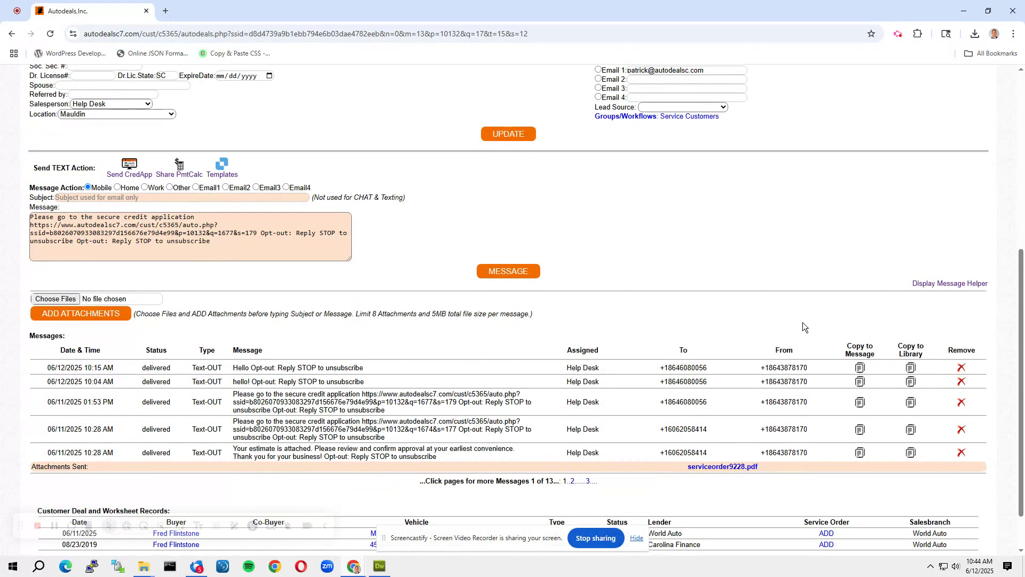
{"action": "scroll", "coordinate": [815, 309], "scroll_direction": "up", "scroll_amount": 2}
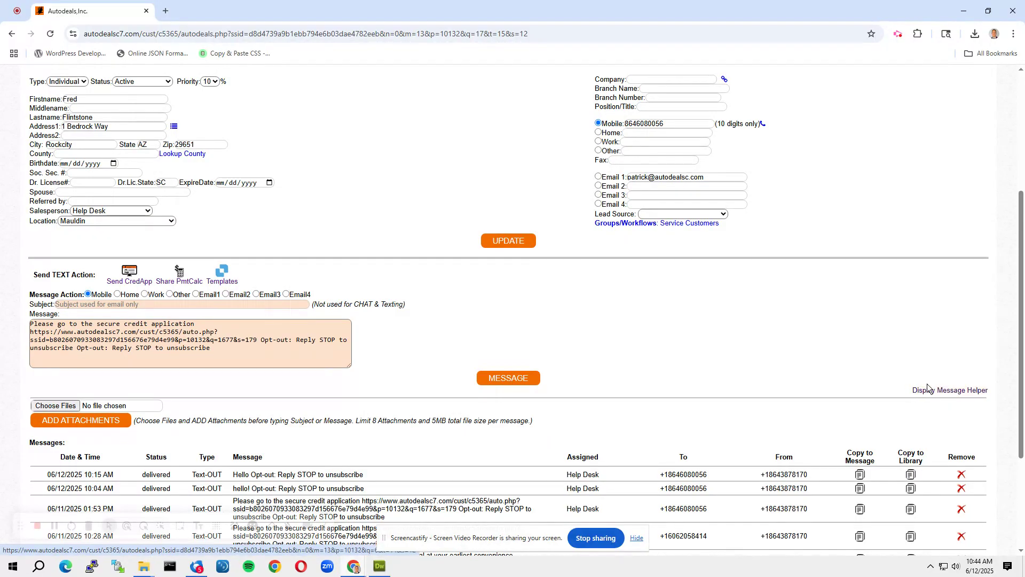
{"action": "scroll", "coordinate": [494, 434], "scroll_direction": "down", "scroll_amount": 3}
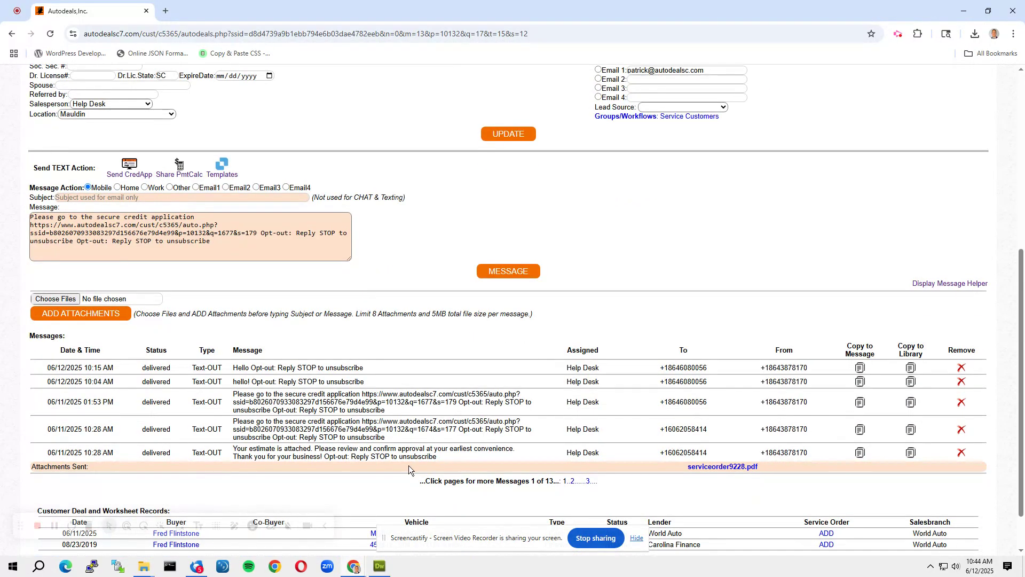
{"action": "scroll", "coordinate": [384, 286], "scroll_direction": "up", "scroll_amount": 2}
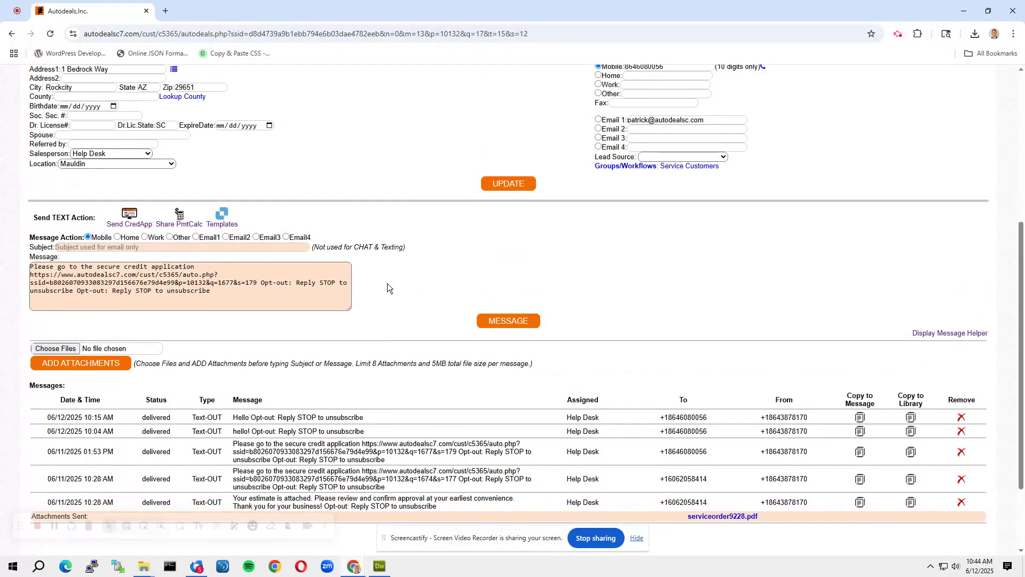